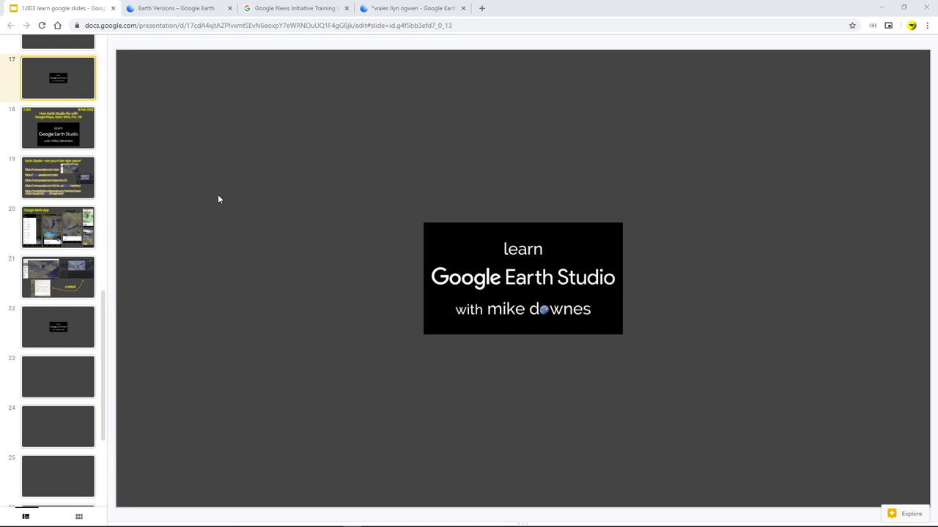
Advance the deck from slide 17 to slide 19, 'Earth Studio - are you in the right place?'.
{"action": "key", "text": "Down"}
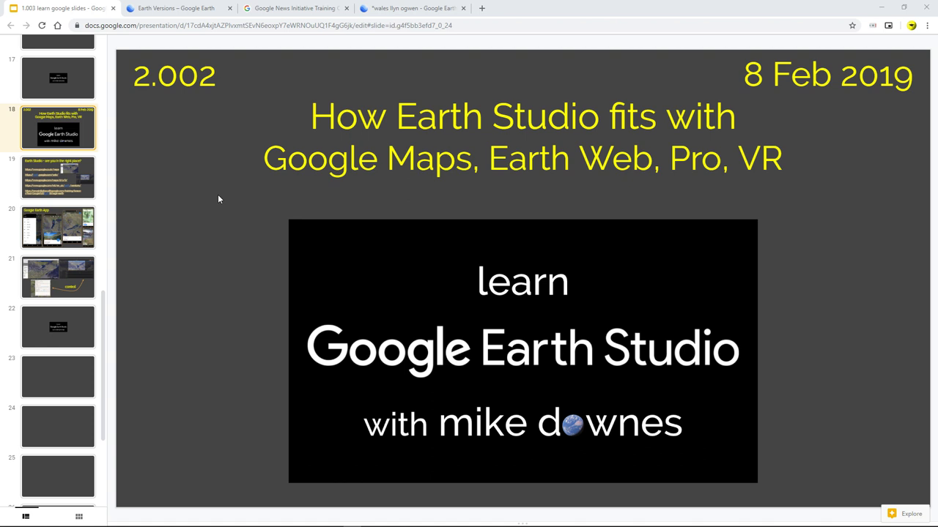
{"action": "key", "text": "Down"}
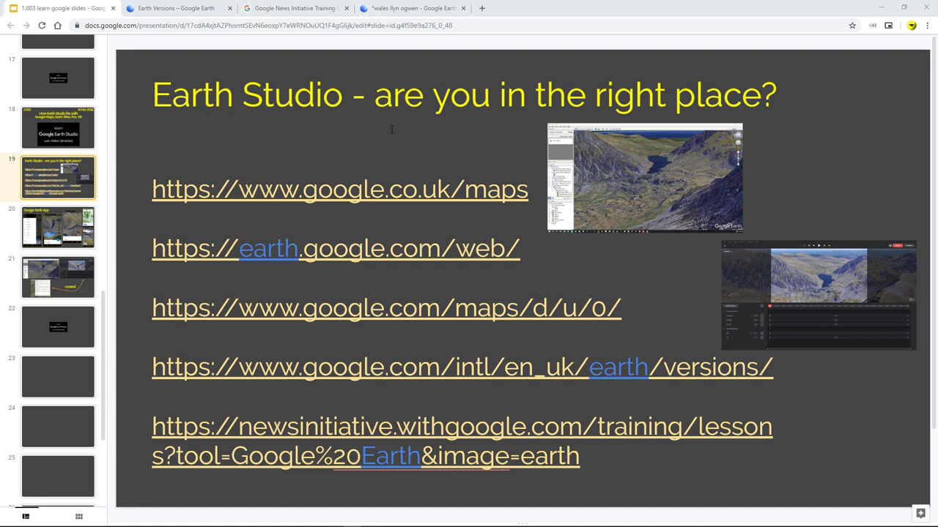
Select the Google Earth and Earth Studio screenshots on slide 19, then switch to the Earth Versions tab.
{"action": "left_click", "coordinate": [667, 188]}
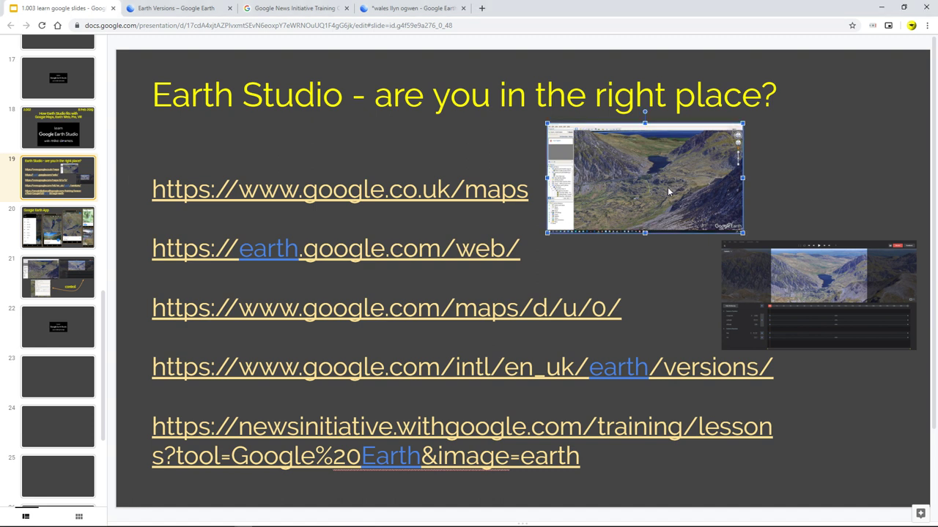
{"action": "left_click", "coordinate": [806, 281]}
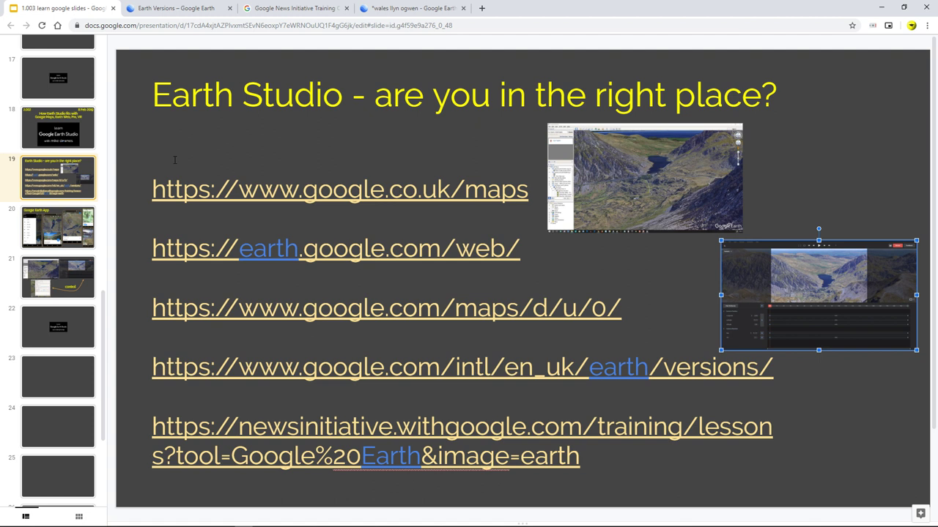
{"action": "left_click", "coordinate": [179, 10]}
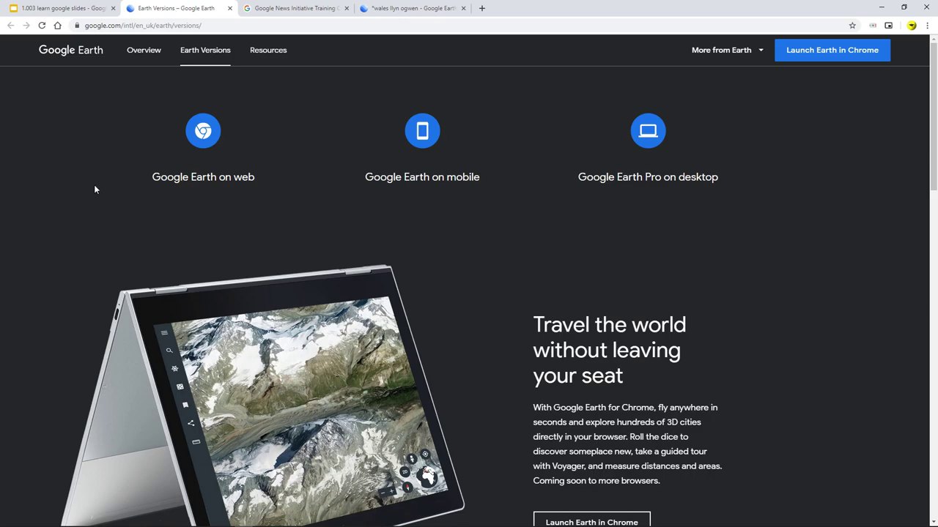
Scroll the Earth Versions page down past the mobile section to Earth Pro on desktop.
{"action": "scroll", "coordinate": [95, 189], "scroll_direction": "down", "scroll_amount": 5}
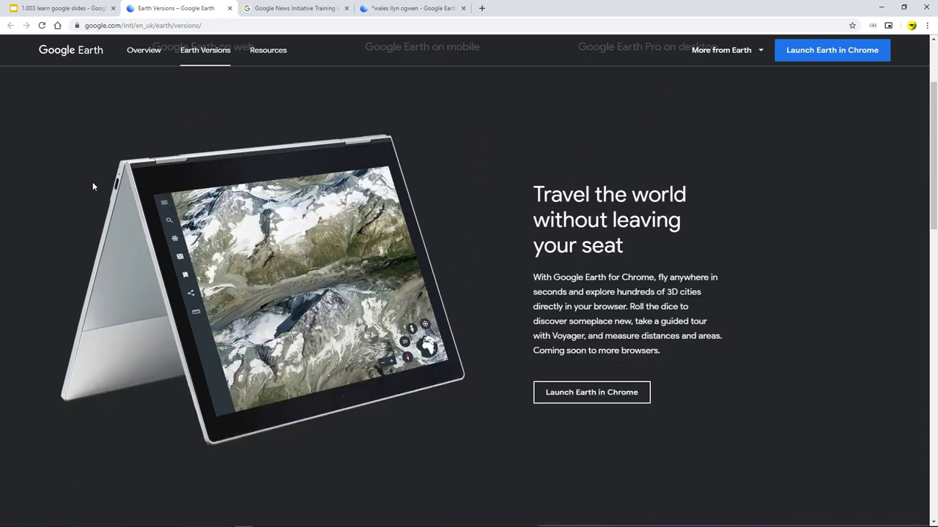
{"action": "scroll", "coordinate": [91, 186], "scroll_direction": "down", "scroll_amount": 6}
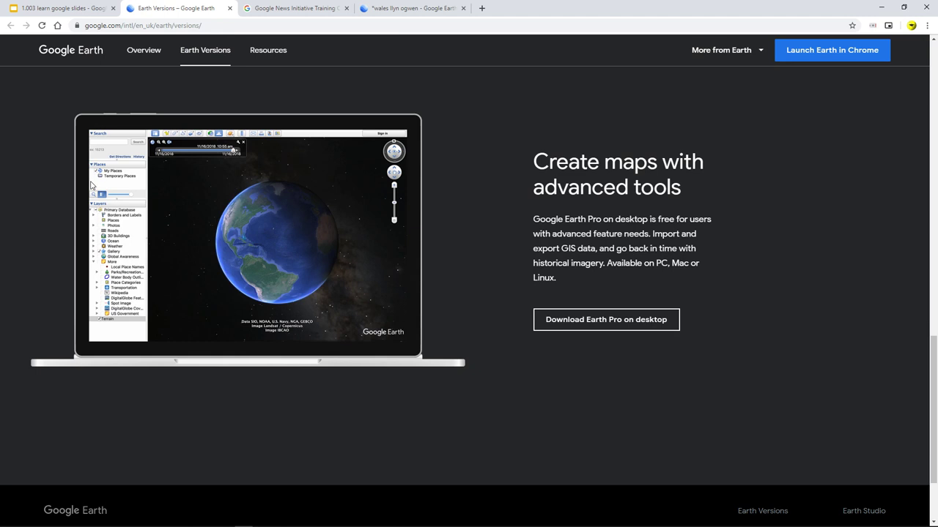
Browse the Google News Initiative Earth lessons to the Earth Studio card, then switch to the 'wales llyn ogwen' project.
{"action": "left_click", "coordinate": [271, 9]}
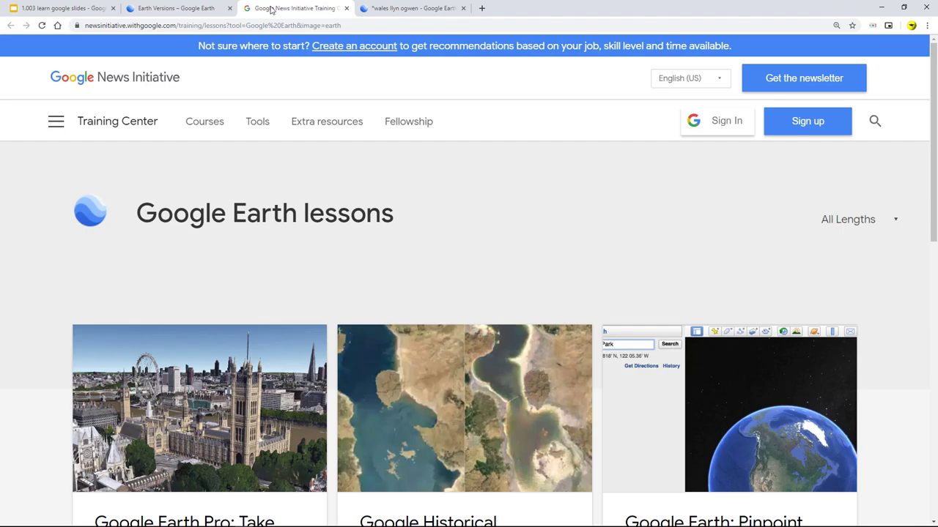
{"action": "scroll", "coordinate": [44, 237], "scroll_direction": "down", "scroll_amount": 1}
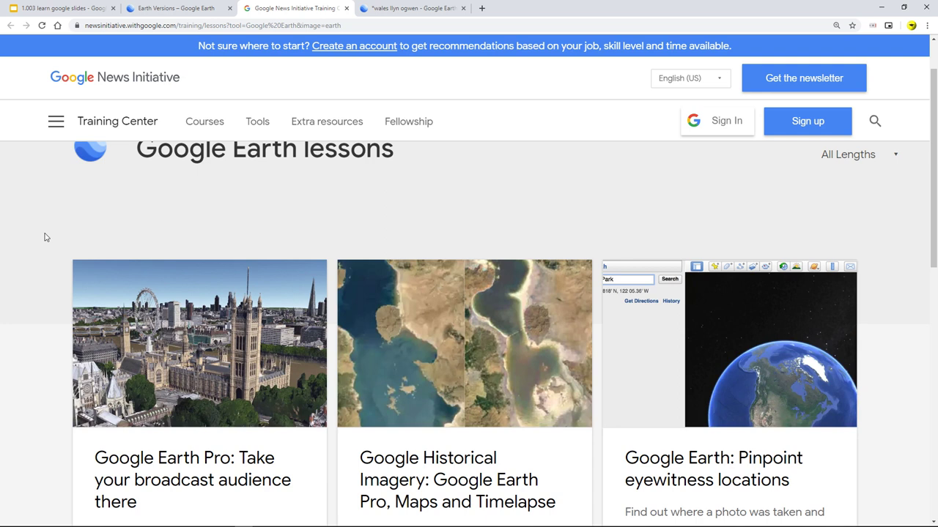
{"action": "scroll", "coordinate": [44, 238], "scroll_direction": "up", "scroll_amount": 1}
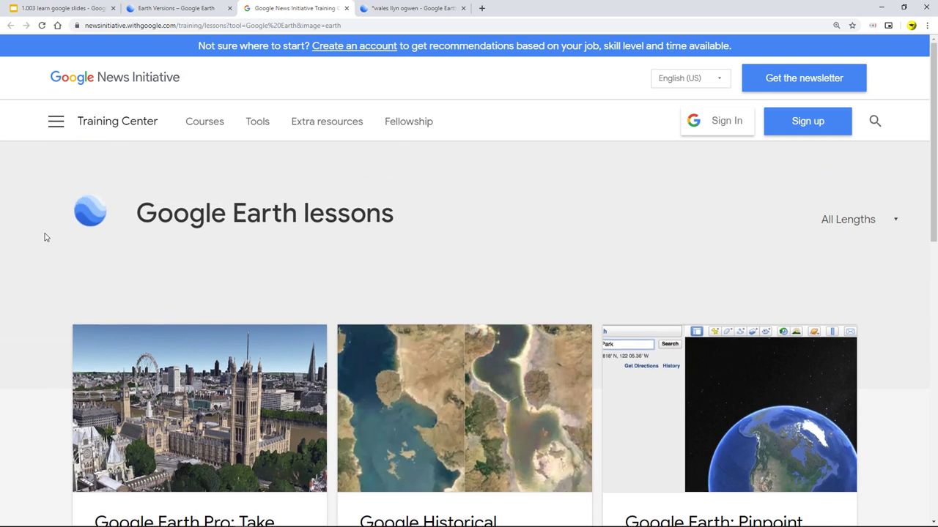
{"action": "scroll", "coordinate": [44, 236], "scroll_direction": "down", "scroll_amount": 2}
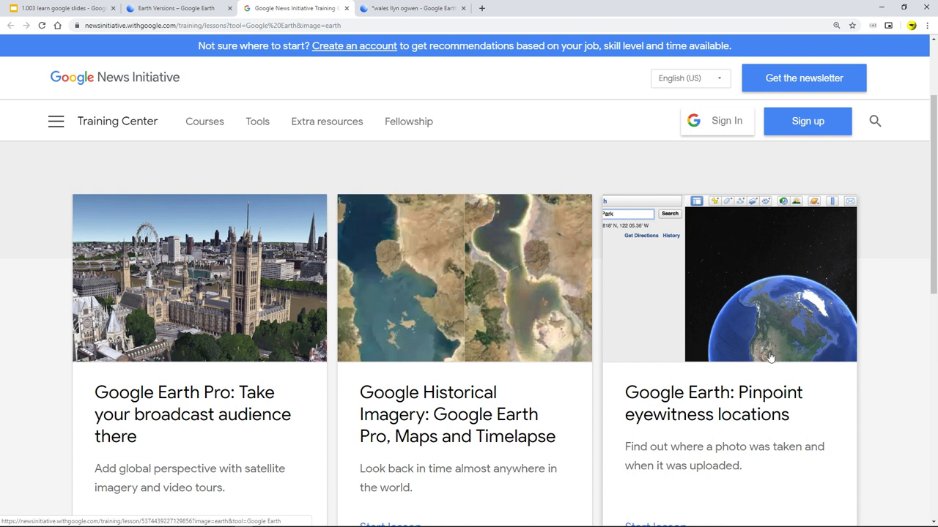
{"action": "scroll", "coordinate": [770, 357], "scroll_direction": "down", "scroll_amount": 5}
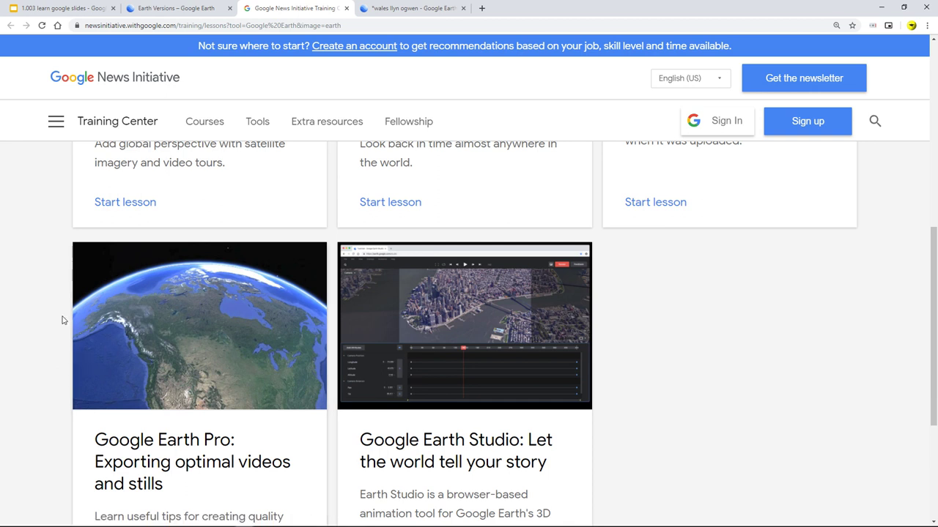
{"action": "scroll", "coordinate": [62, 320], "scroll_direction": "down", "scroll_amount": 1}
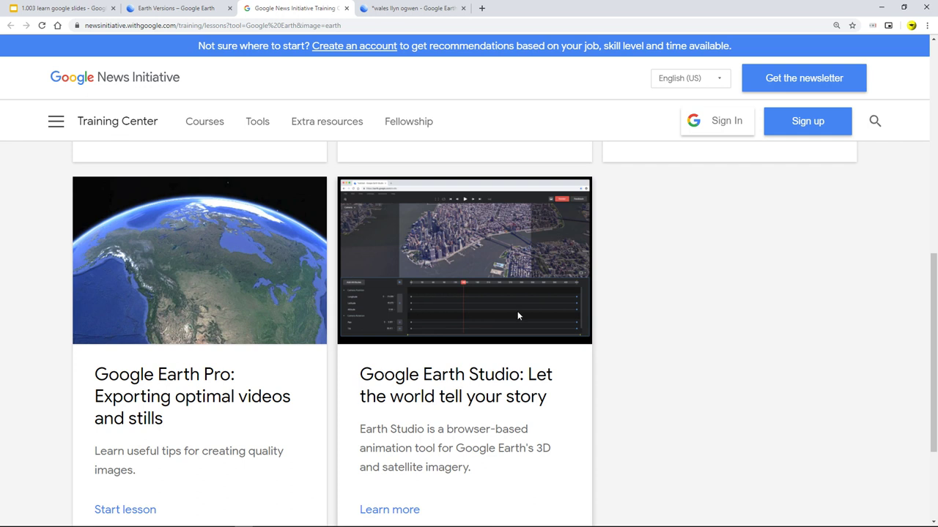
{"action": "left_click", "coordinate": [393, 9]}
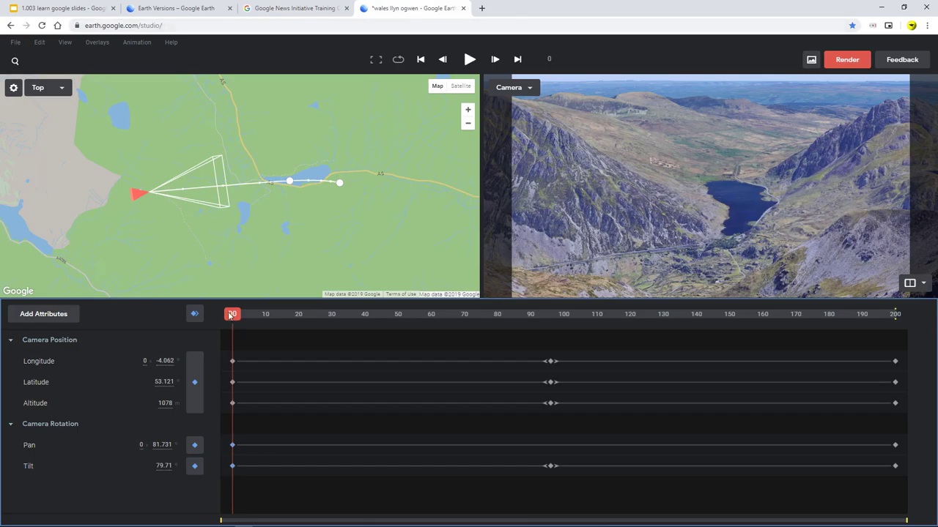
Scrub the Earth Studio timeline playhead from frame 00 to frame 12.
{"action": "left_click_drag", "start_coordinate": [231, 315], "coordinate": [207, 404]}
Return to the deck, go to slide 20 and enlarge the Street View screenshot.
{"action": "left_click", "coordinate": [73, 9]}
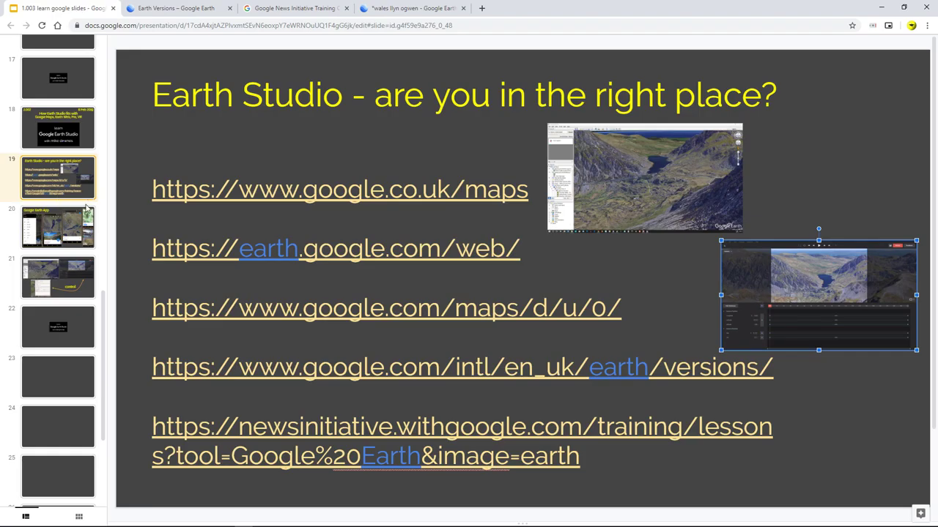
{"action": "left_click", "coordinate": [76, 227]}
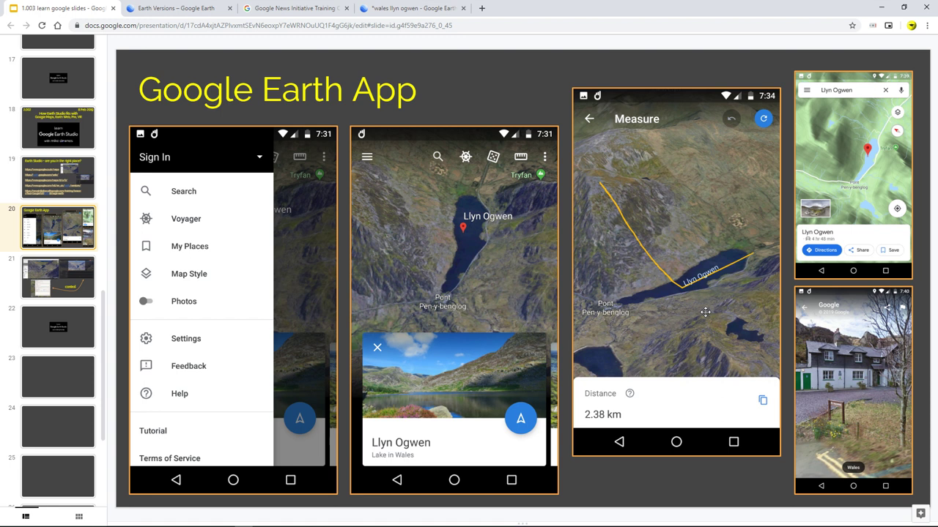
{"action": "left_click", "coordinate": [855, 341]}
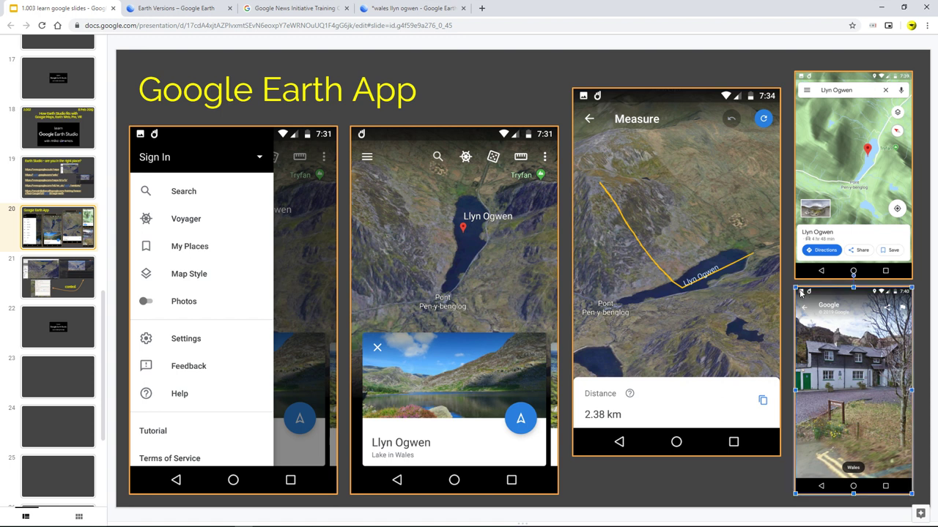
{"action": "left_click_drag", "start_coordinate": [800, 292], "coordinate": [691, 233]}
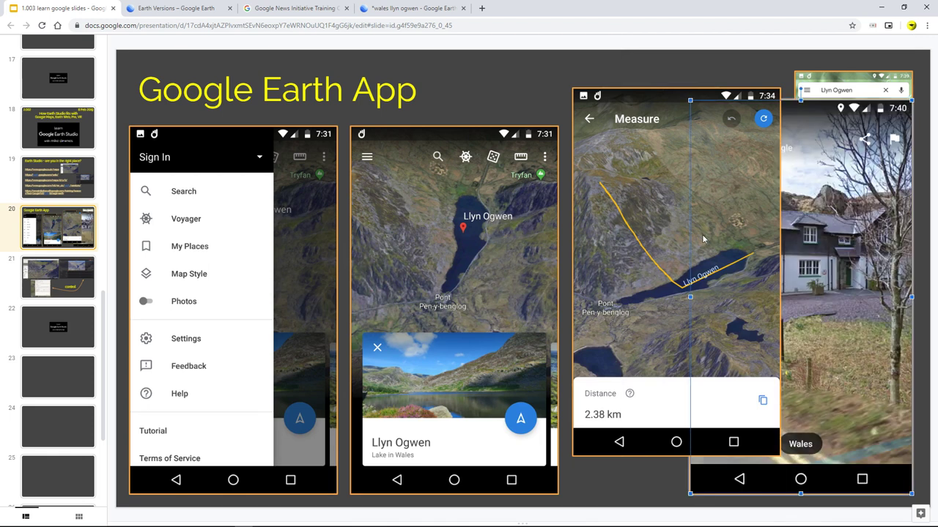
Bring the Street View image to front, then drag it back into place.
{"action": "right_click", "coordinate": [817, 257]}
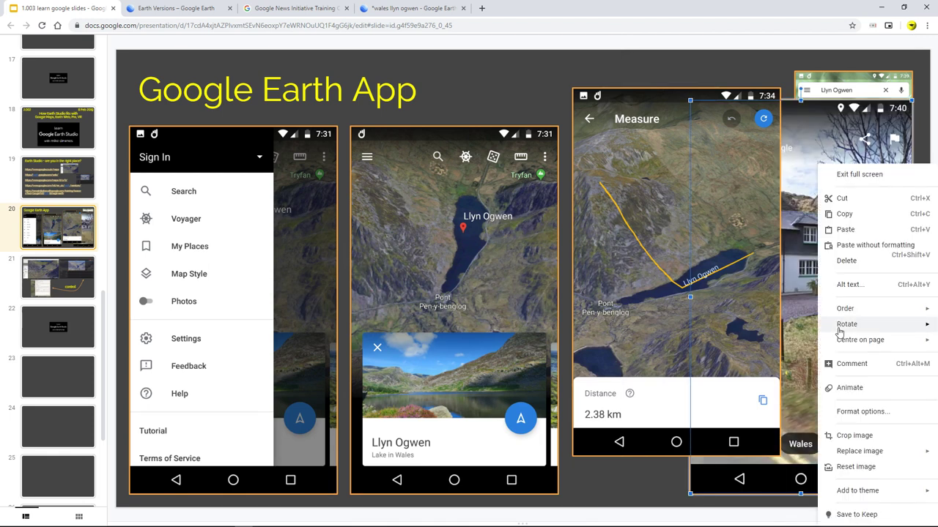
{"action": "mouse_move", "coordinate": [839, 331]}
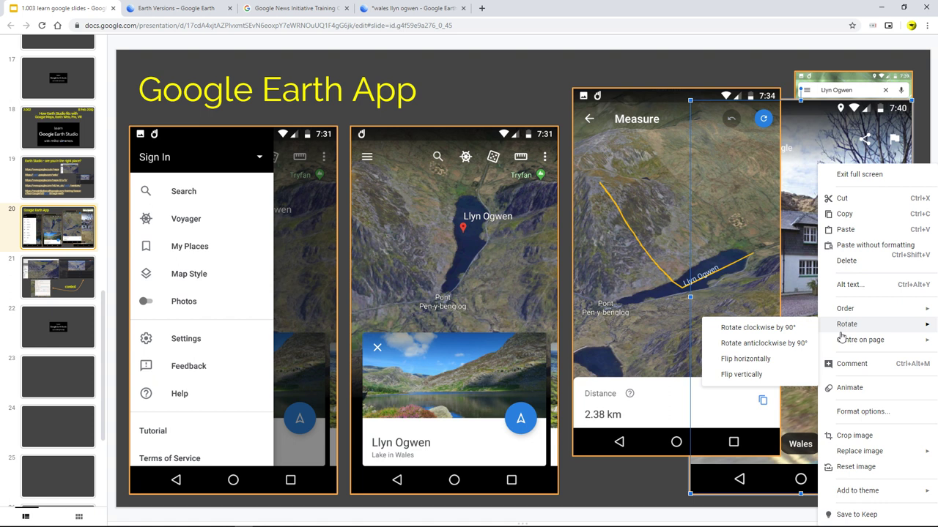
{"action": "mouse_move", "coordinate": [842, 308]}
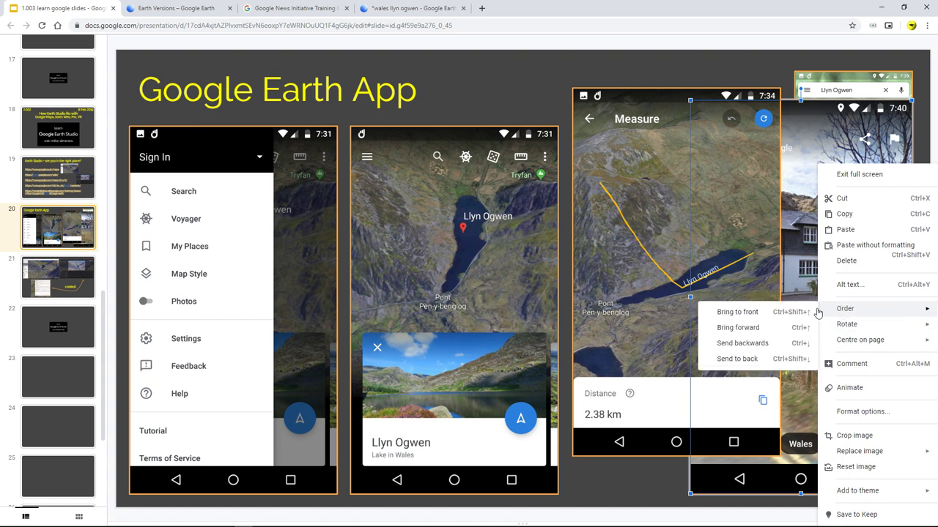
{"action": "left_click", "coordinate": [729, 311]}
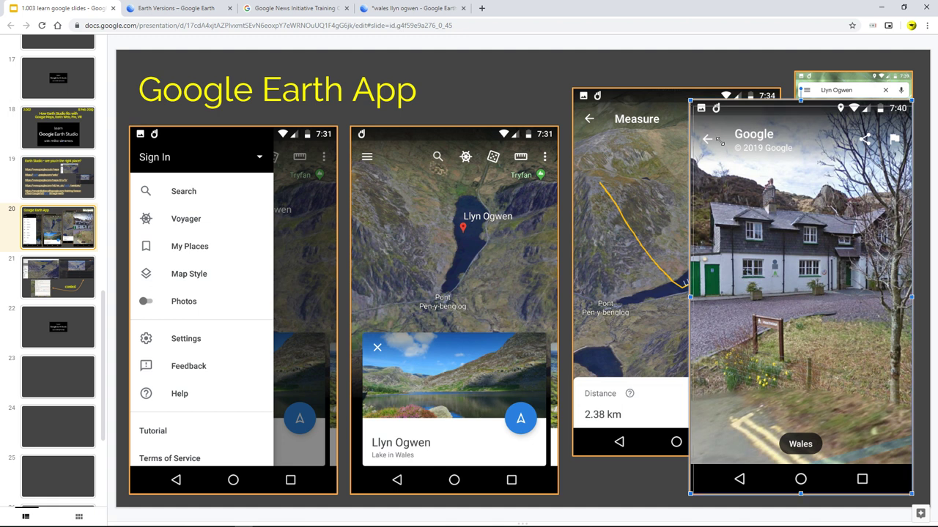
{"action": "mouse_move", "coordinate": [788, 280]}
{"action": "left_mouse_down"}
{"action": "mouse_move", "coordinate": [844, 279]}
{"action": "mouse_move", "coordinate": [799, 294]}
{"action": "left_mouse_up"}
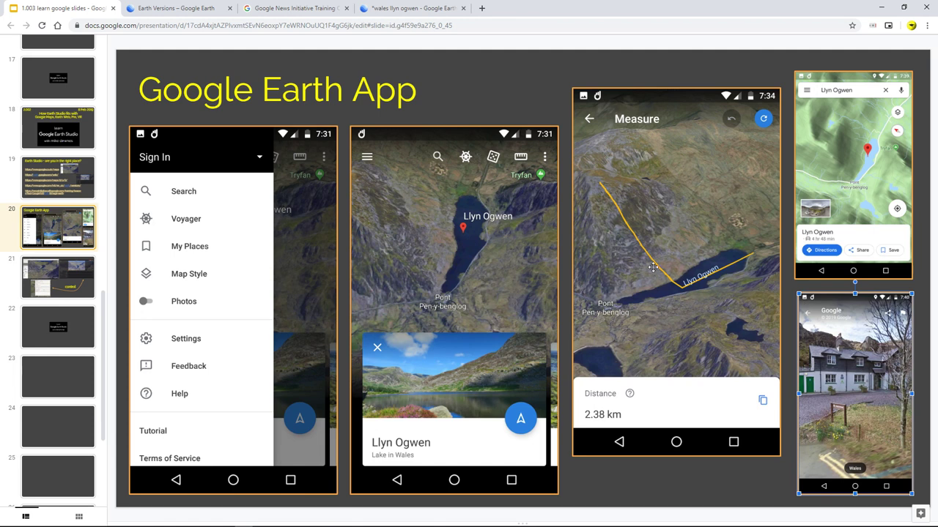
On slide 21, enlarge the Google Earth Pro screenshot, then shrink it back to size.
{"action": "left_click", "coordinate": [62, 276]}
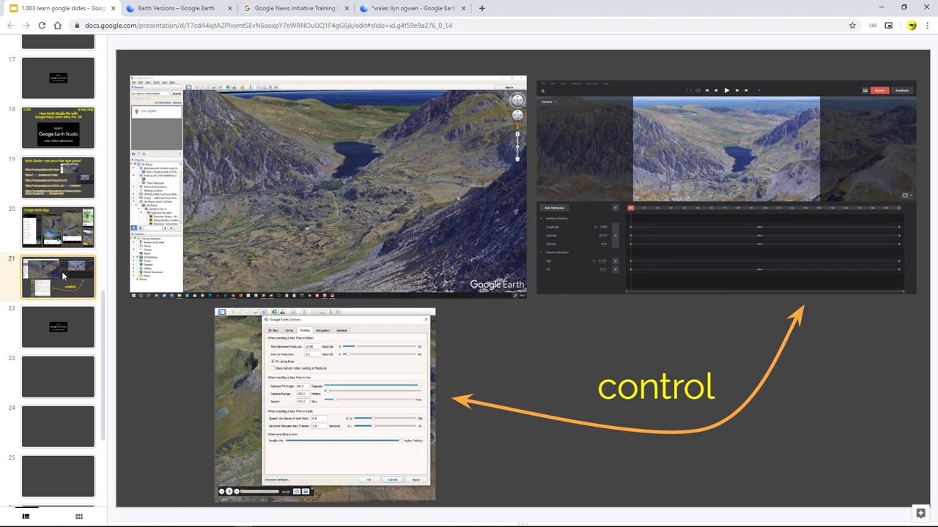
{"action": "left_click", "coordinate": [269, 179]}
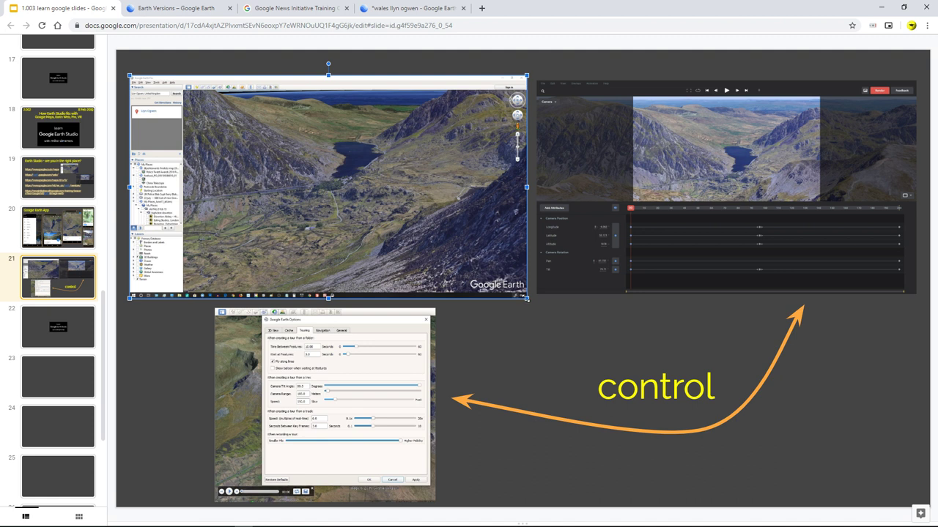
{"action": "left_click_drag", "start_coordinate": [527, 298], "coordinate": [790, 420]}
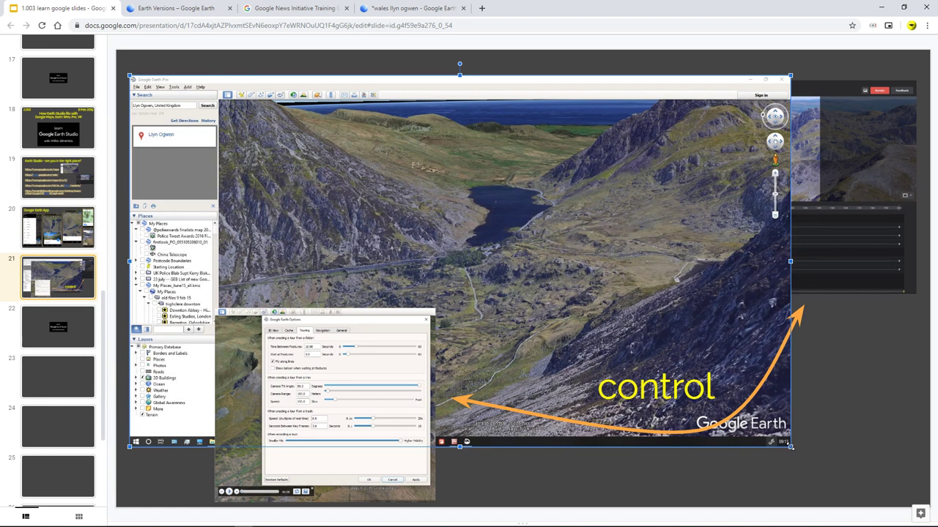
{"action": "left_click_drag", "start_coordinate": [790, 445], "coordinate": [518, 294]}
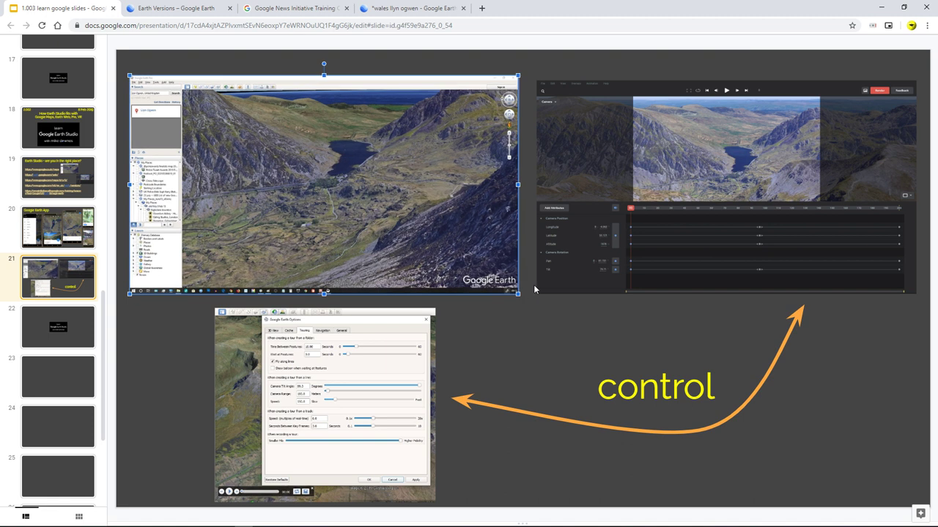
Enlarge the Earth Pro options dialog screenshot, then shrink it into the slide's lower-left.
{"action": "left_click", "coordinate": [695, 208]}
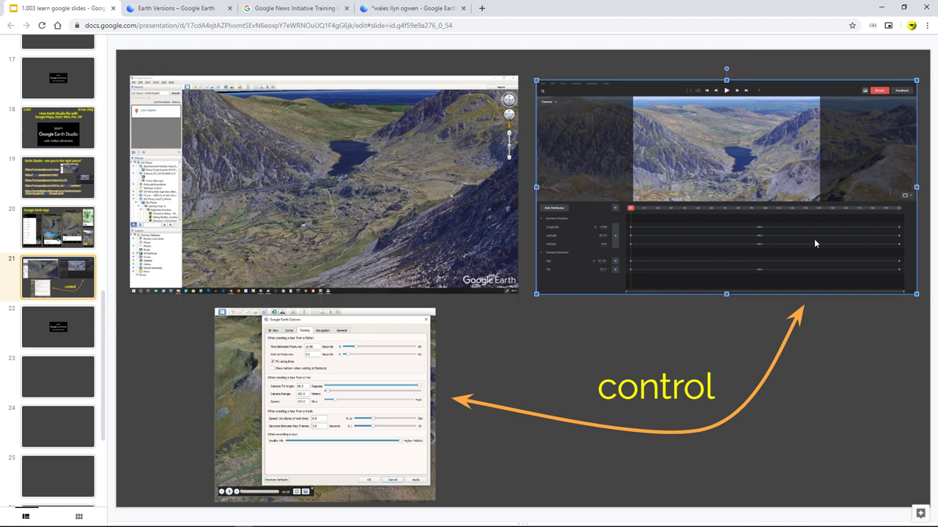
{"action": "left_click", "coordinate": [335, 399]}
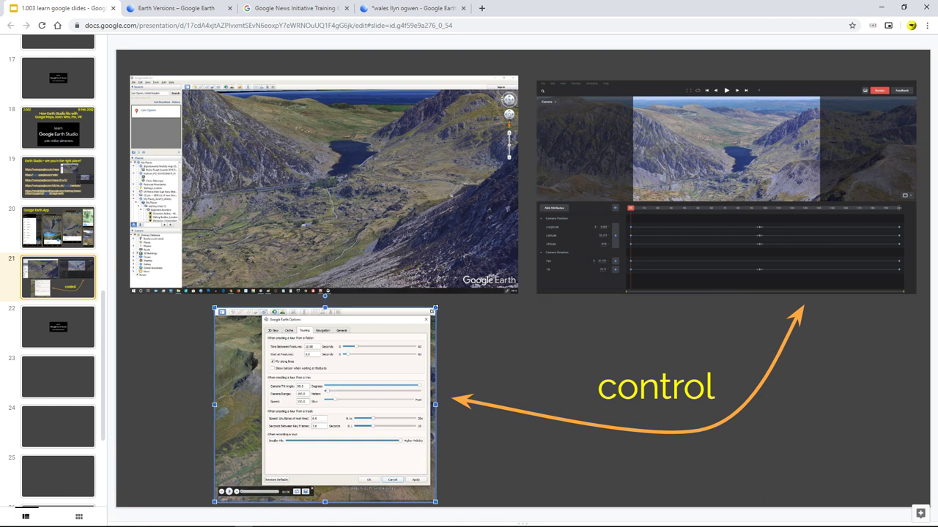
{"action": "left_click_drag", "start_coordinate": [435, 308], "coordinate": [711, 123]}
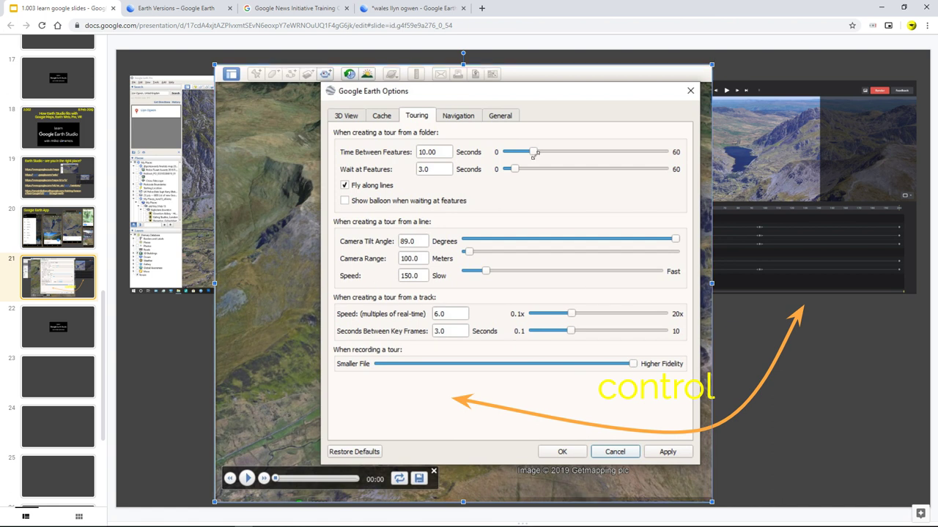
{"action": "left_click_drag", "start_coordinate": [354, 321], "coordinate": [372, 312]}
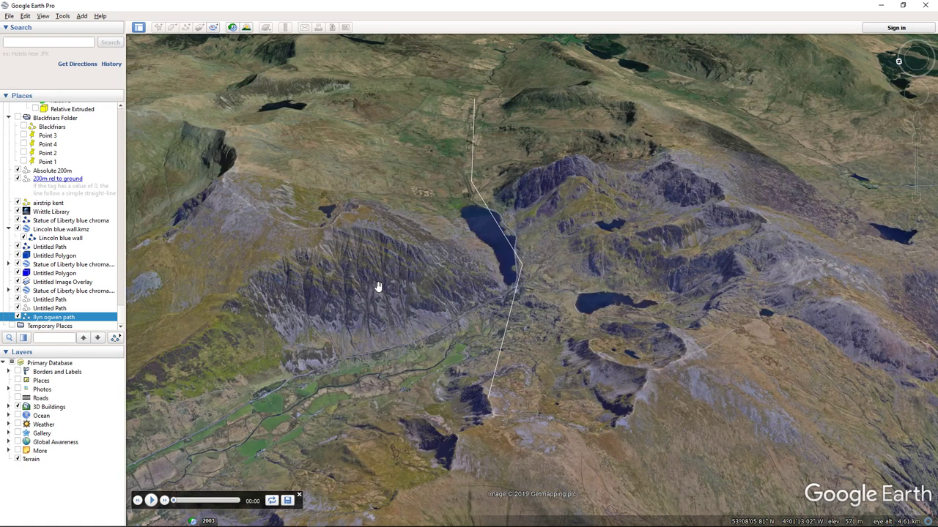
Zoom in on the lake outlet, tilt to an oblique view, and check the llyn ogwen path's options.
{"action": "double_click", "coordinate": [493, 295]}
{"action": "middle_click_drag", "start_coordinate": [455, 286], "coordinate": [429, 346]}
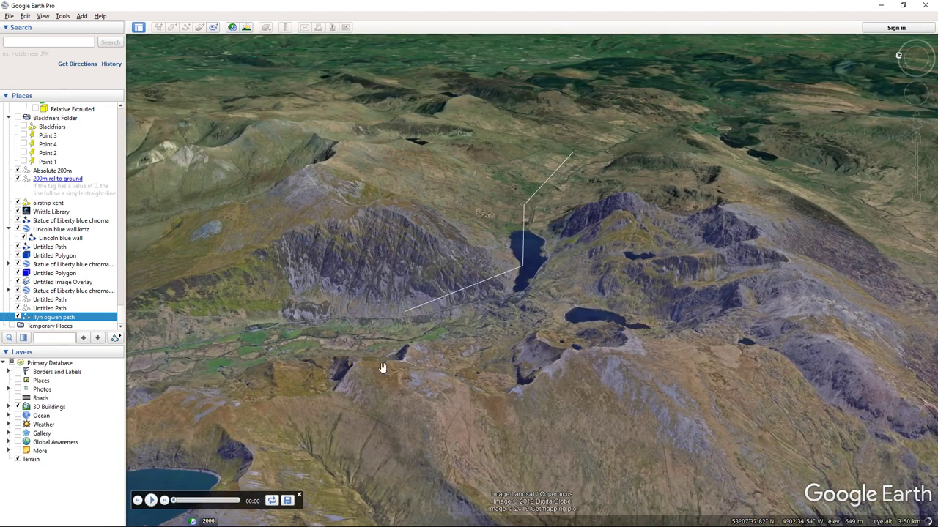
{"action": "right_click", "coordinate": [55, 320]}
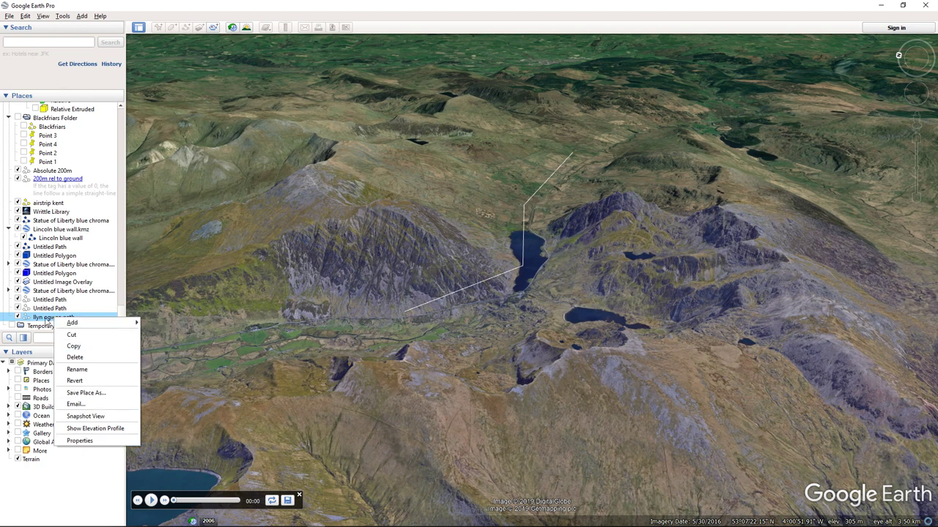
{"action": "left_click", "coordinate": [45, 320]}
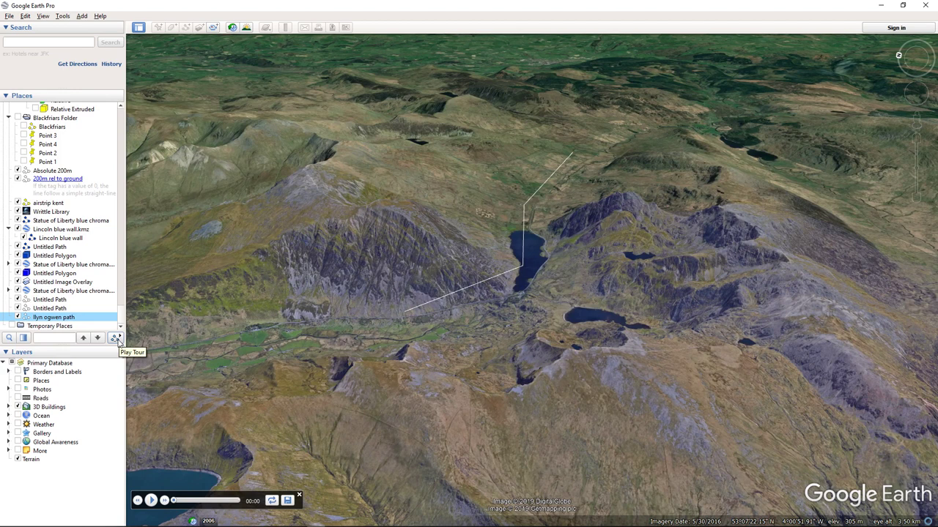
Play the llyn ogwen path tour and skip ahead to 00:08 over the lake.
{"action": "left_click", "coordinate": [151, 501]}
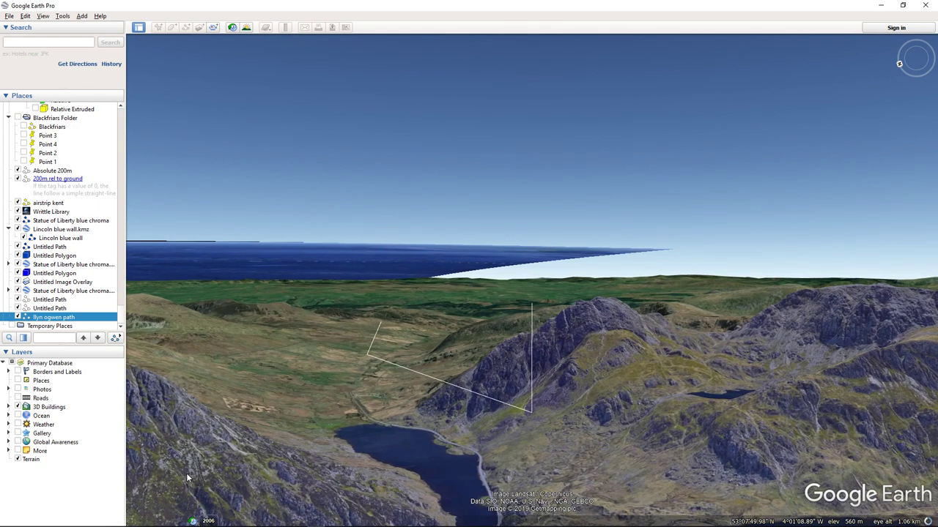
{"action": "mouse_move", "coordinate": [196, 496]}
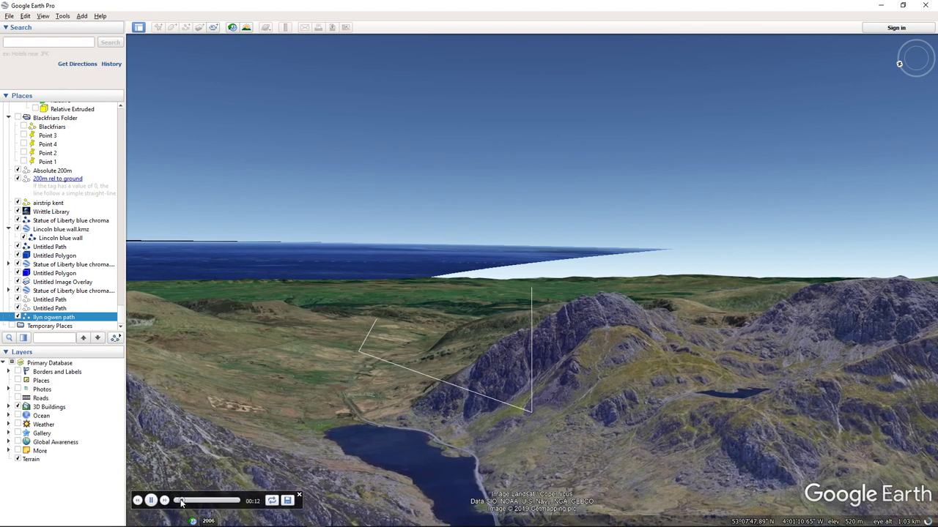
{"action": "mouse_move", "coordinate": [191, 502]}
{"action": "left_mouse_down"}
{"action": "mouse_move", "coordinate": [208, 507]}
{"action": "mouse_move", "coordinate": [177, 501]}
{"action": "left_mouse_up"}
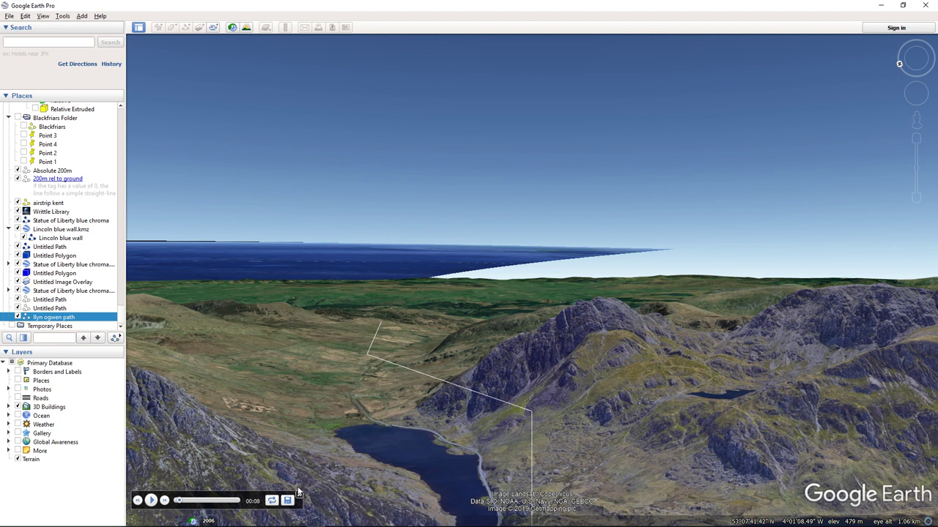
Close the tour and open Tools > Movie Maker, keeping JPEG image sequence output at HD 720p.
{"action": "left_click", "coordinate": [286, 136]}
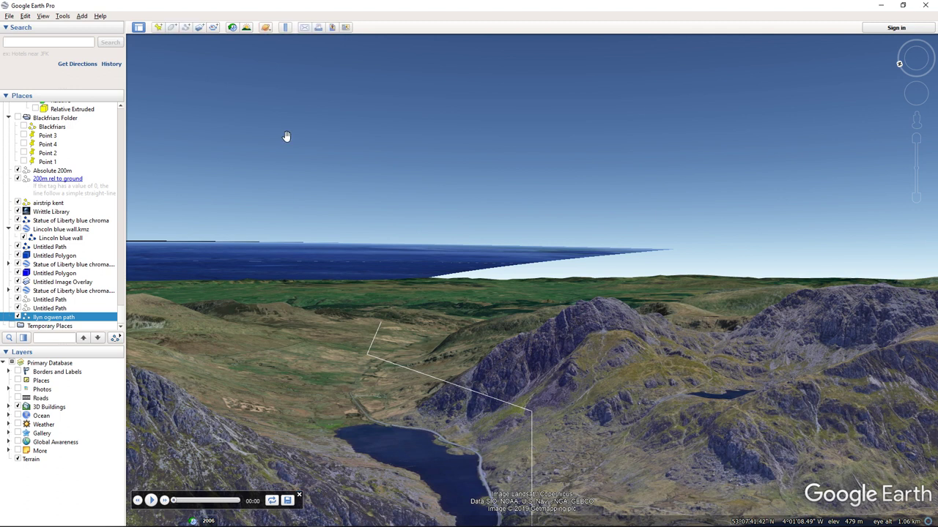
{"action": "left_click", "coordinate": [63, 16]}
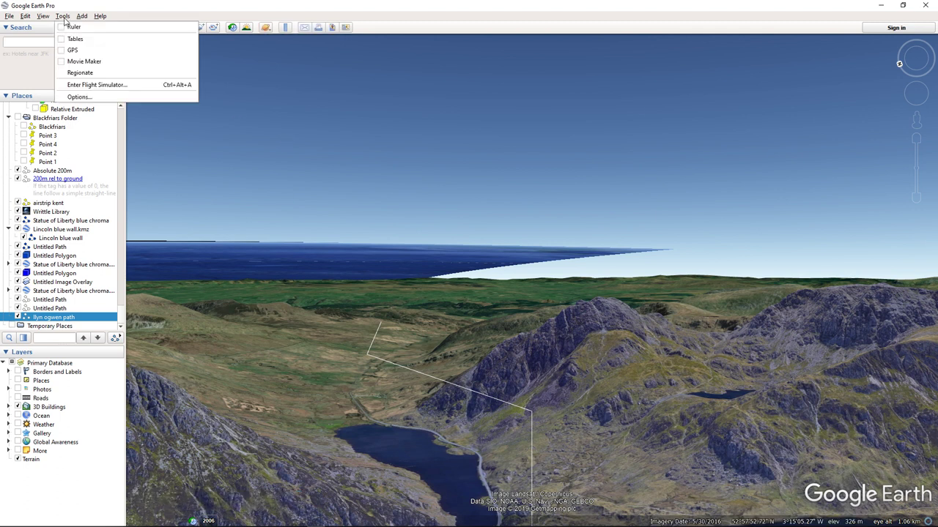
{"action": "left_click", "coordinate": [84, 61]}
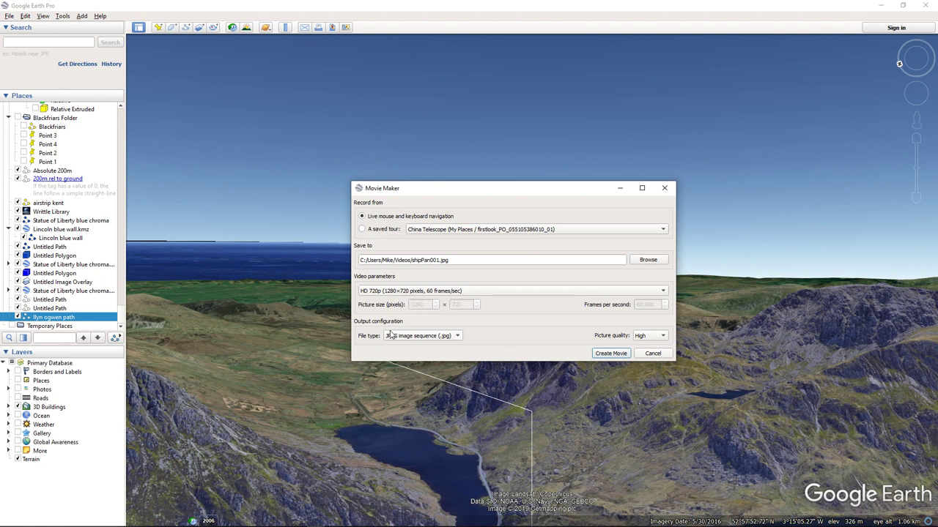
{"action": "left_click", "coordinate": [422, 339]}
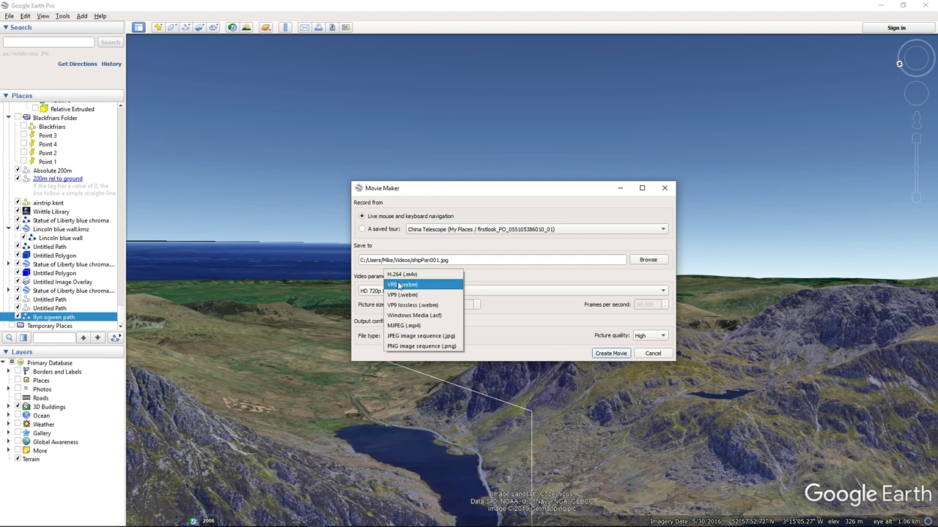
{"action": "left_click", "coordinate": [518, 331]}
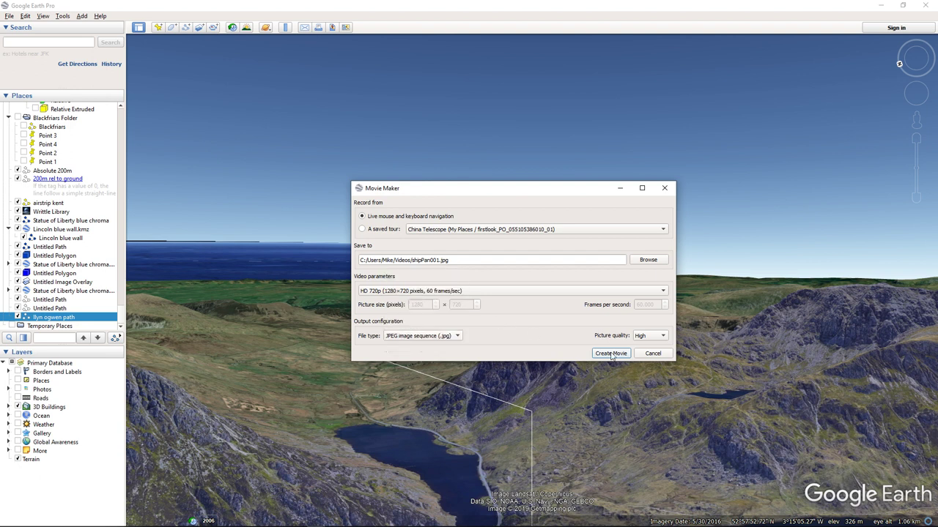
Cancel Movie Maker without making a movie, back to slide 21's Earth Pro–Earth Studio control diagram.
{"action": "left_click", "coordinate": [652, 353]}
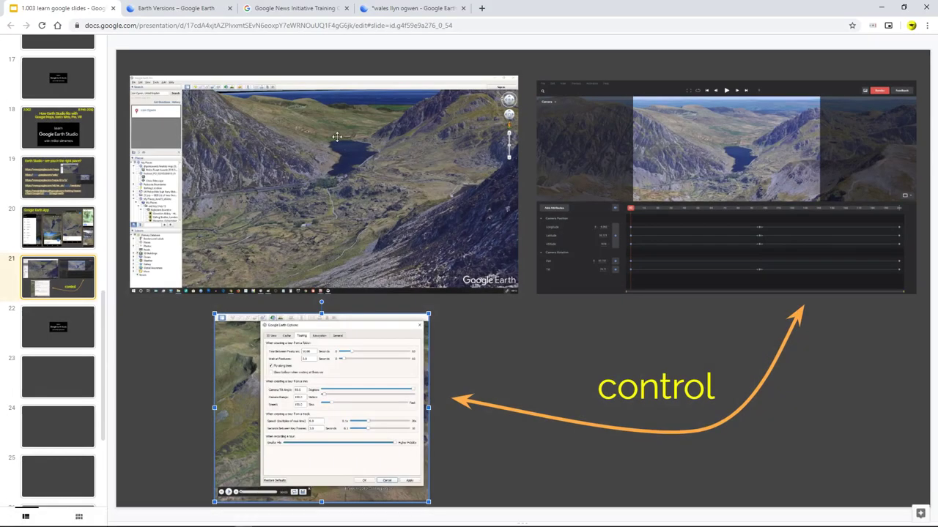
In Earth Studio, show the llyn ogwen path.kmz overlay and pull the camera back to 7639 m.
{"action": "left_click", "coordinate": [395, 9]}
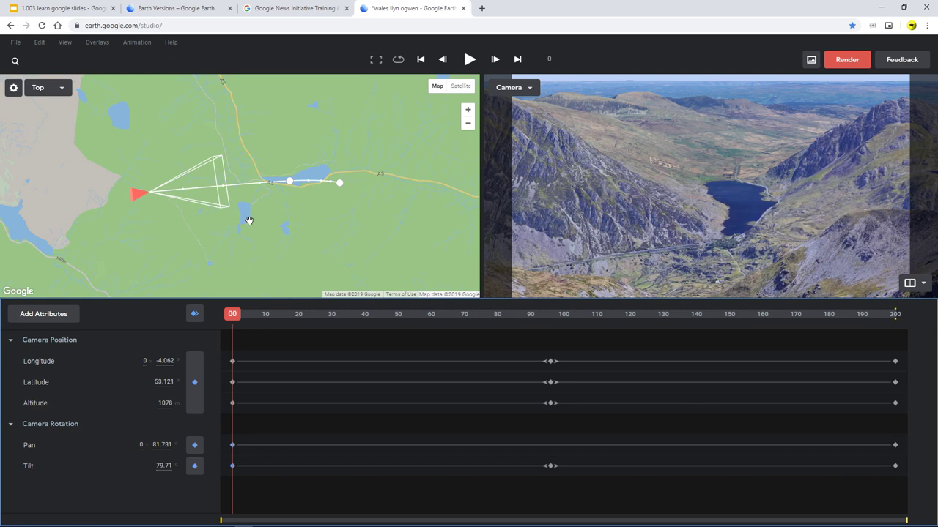
{"action": "left_click_drag", "start_coordinate": [242, 323], "coordinate": [169, 378]}
{"action": "left_click", "coordinate": [130, 42]}
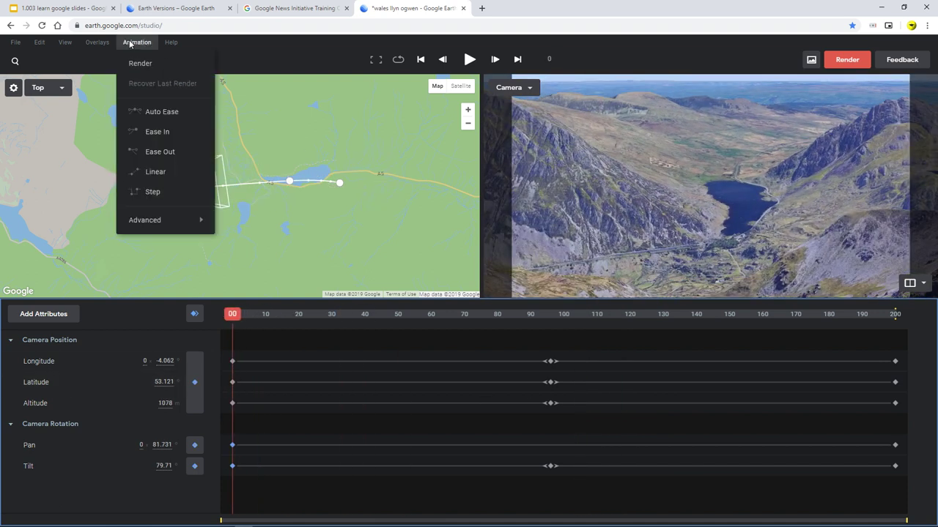
{"action": "mouse_move", "coordinate": [97, 43]}
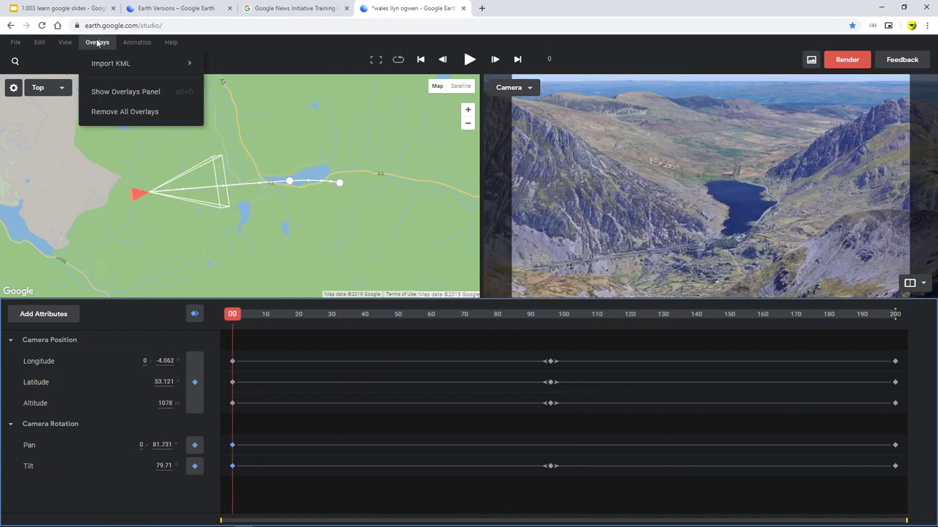
{"action": "left_click", "coordinate": [101, 93]}
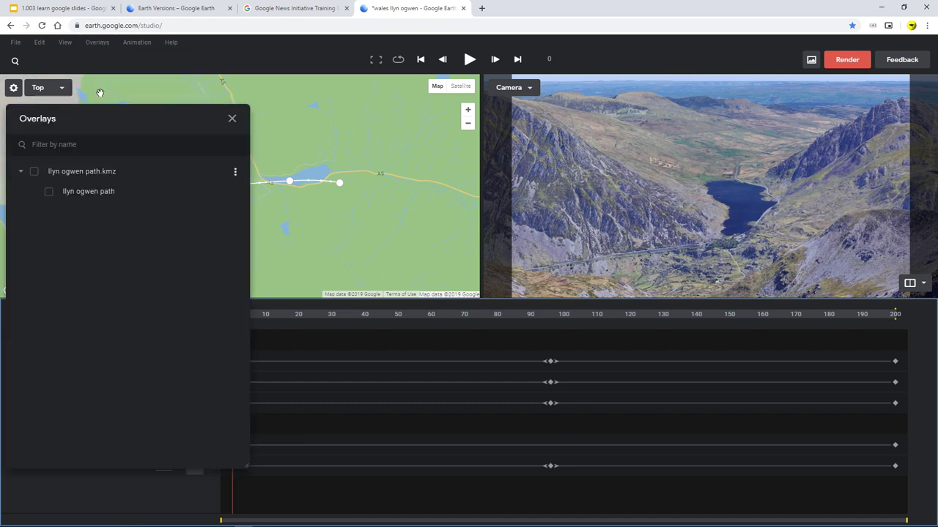
{"action": "left_click", "coordinate": [33, 171]}
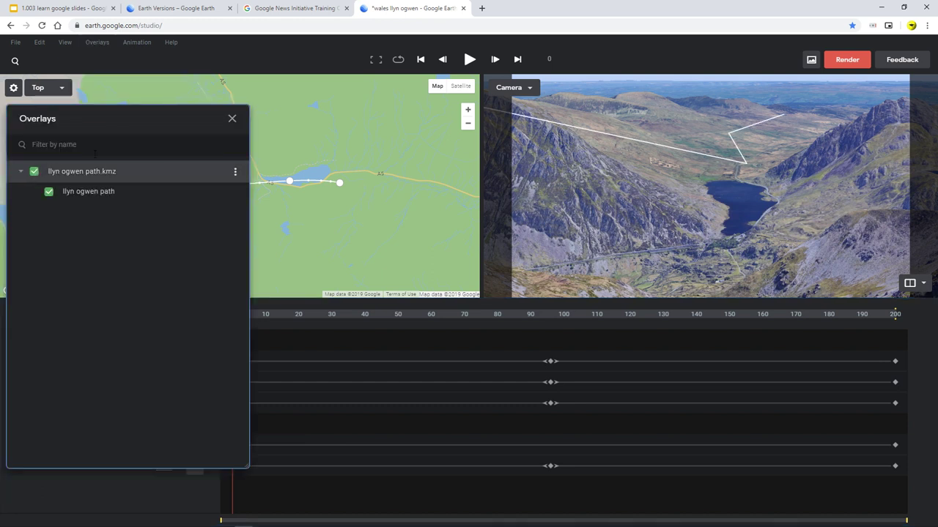
{"action": "left_click", "coordinate": [231, 119]}
{"action": "scroll", "coordinate": [630, 225], "scroll_direction": "down", "scroll_amount": 5}
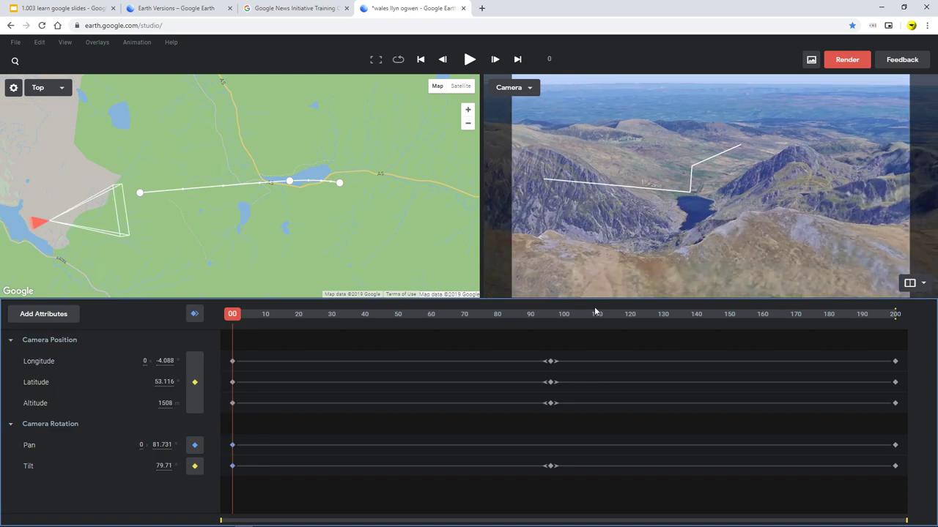
Orbit, tilt and zoom to an oblique view of Llyn Ogwen and its path, then return to slide 21.
{"action": "left_click_drag", "start_coordinate": [659, 210], "coordinate": [667, 169], "text": "shift"}
{"action": "scroll", "coordinate": [663, 175], "scroll_direction": "down", "scroll_amount": 5}
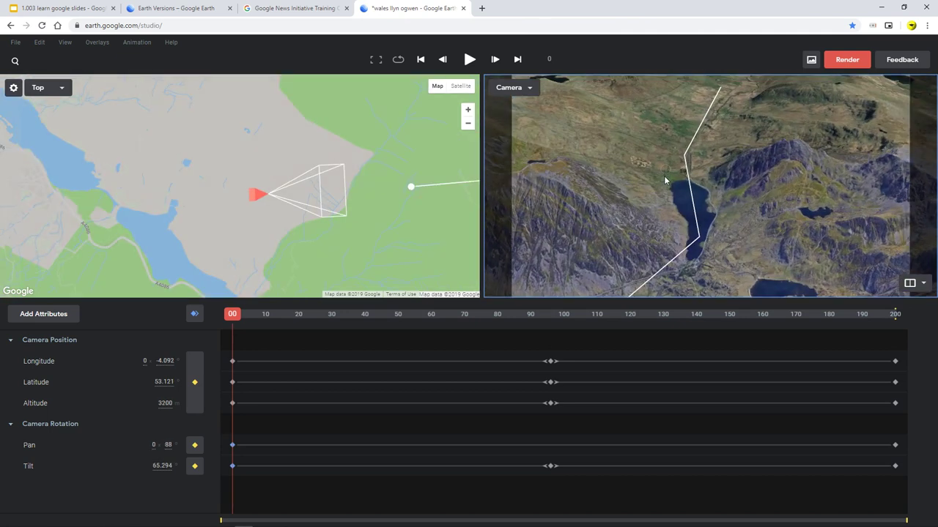
{"action": "left_click_drag", "start_coordinate": [661, 205], "coordinate": [665, 193], "text": "shift"}
{"action": "scroll", "coordinate": [666, 192], "scroll_direction": "up", "scroll_amount": 4}
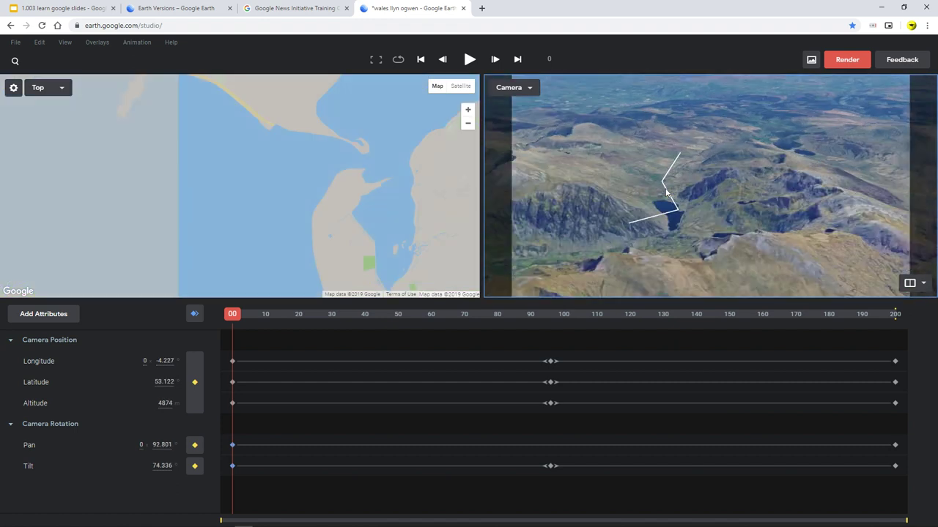
{"action": "scroll", "coordinate": [666, 193], "scroll_direction": "up", "scroll_amount": 3}
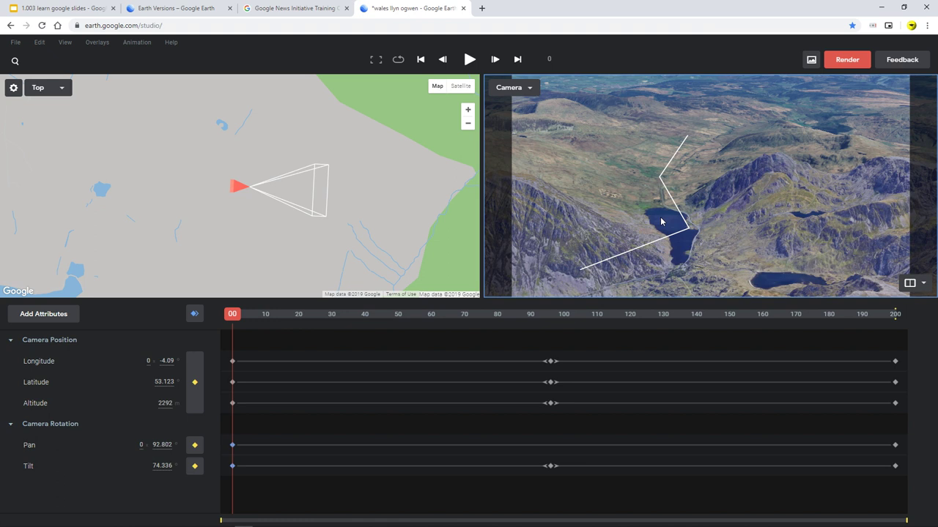
{"action": "left_click", "coordinate": [62, 8]}
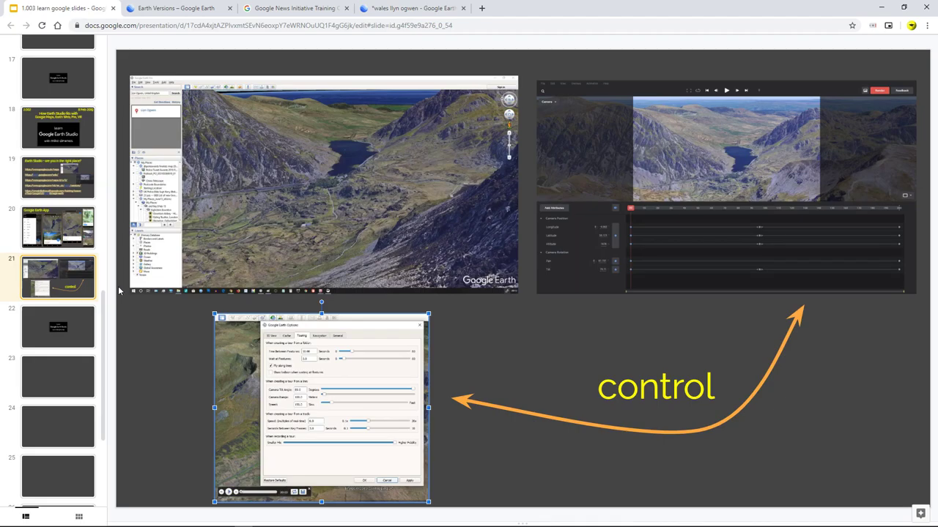
{"action": "left_click", "coordinate": [89, 127]}
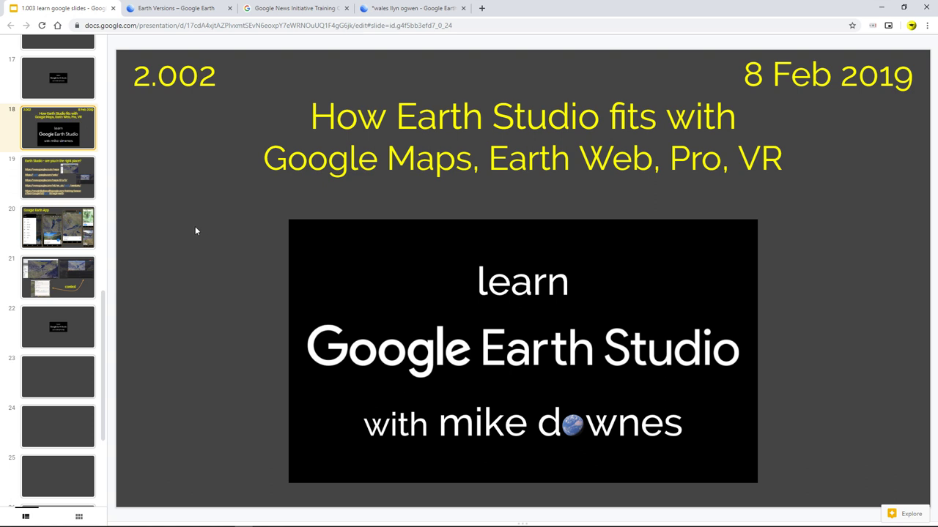
{"action": "left_click", "coordinate": [67, 231]}
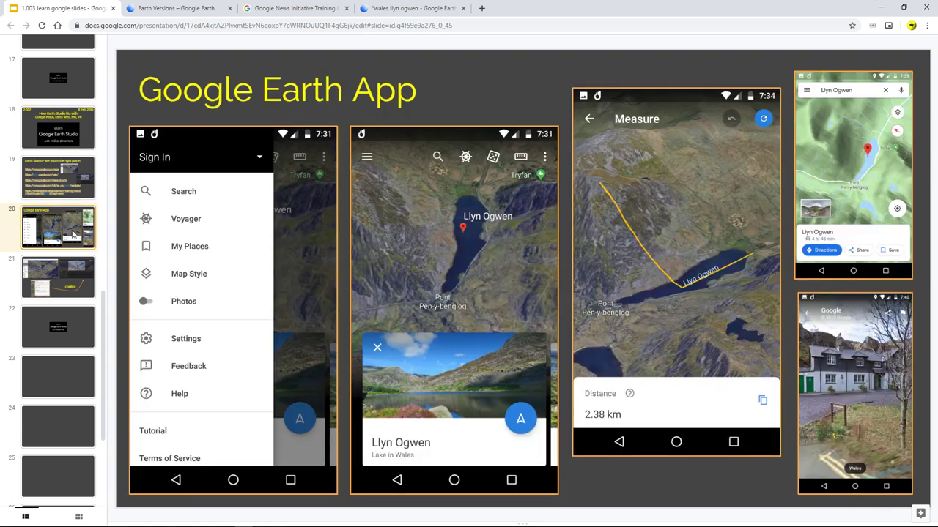
{"action": "left_click", "coordinate": [63, 271]}
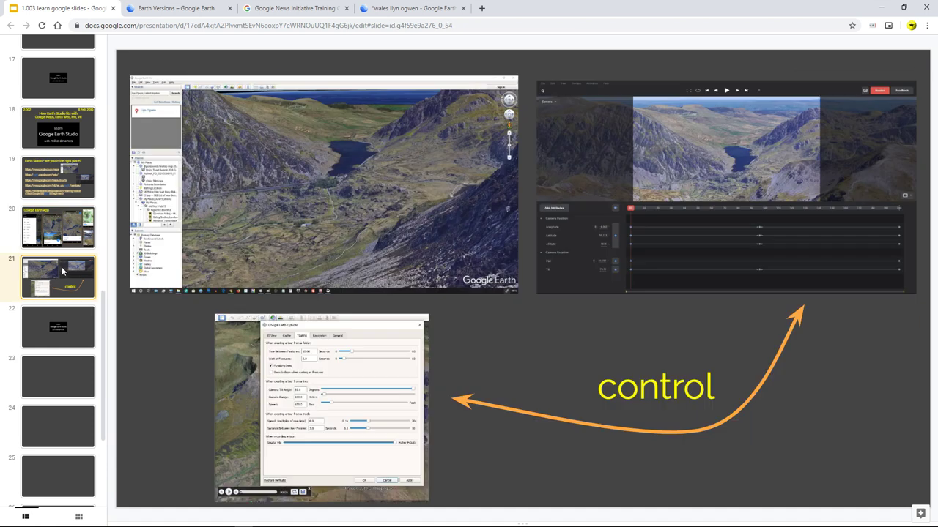
{"action": "left_click", "coordinate": [183, 9]}
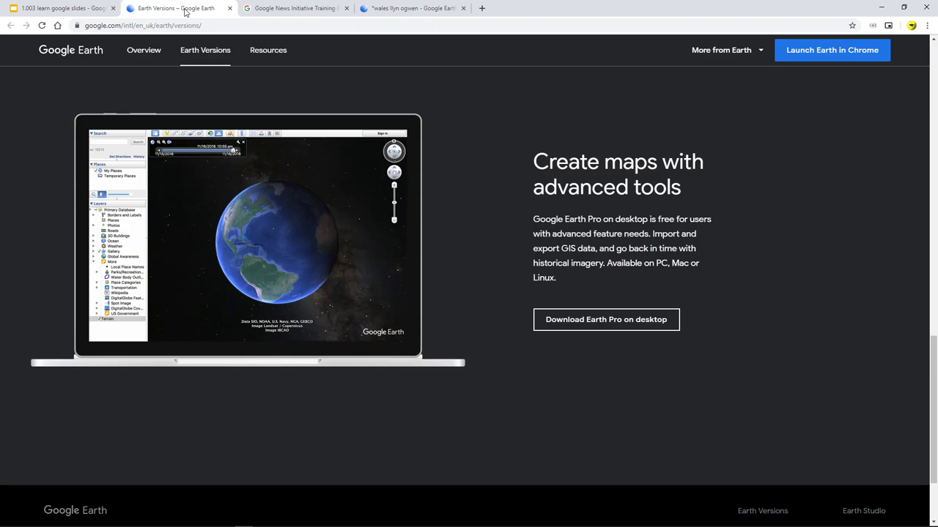
{"action": "scroll", "coordinate": [358, 186], "scroll_direction": "down", "scroll_amount": 2}
{"action": "scroll", "coordinate": [358, 189], "scroll_direction": "up", "scroll_amount": 10}
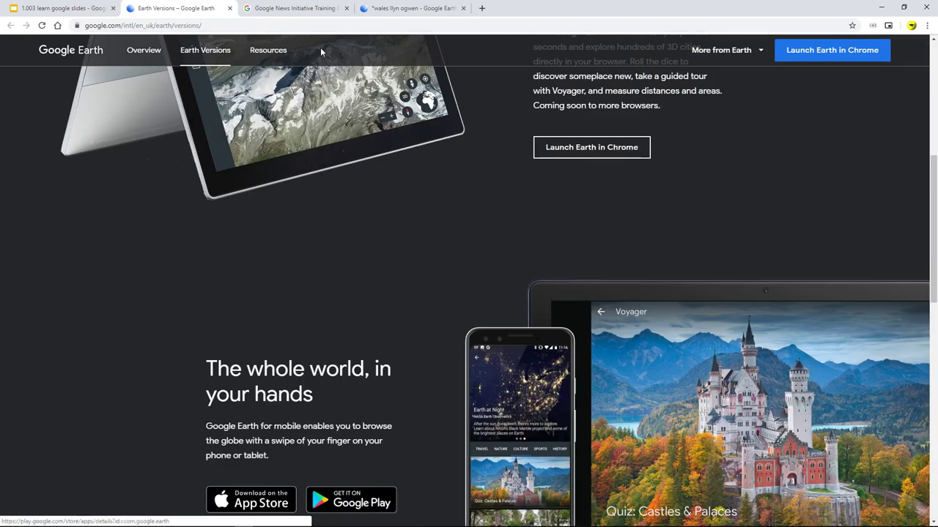
{"action": "left_click", "coordinate": [45, 8]}
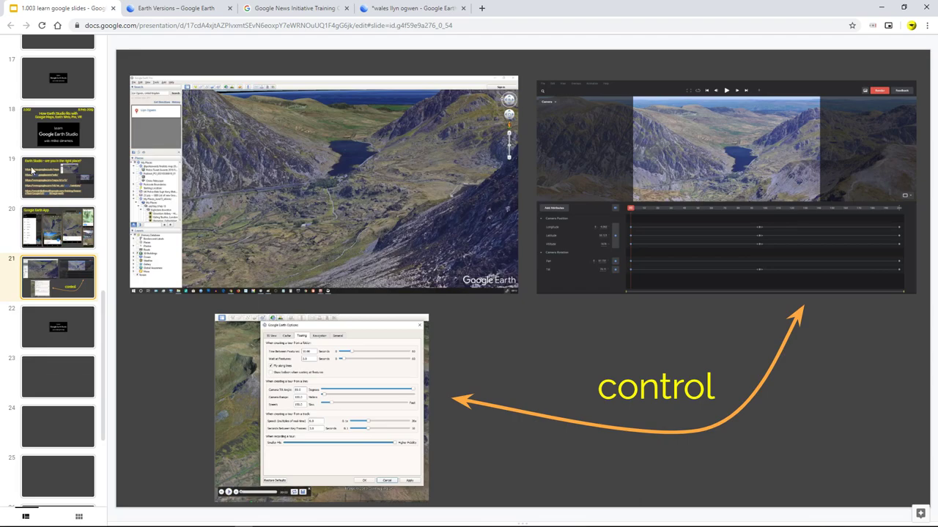